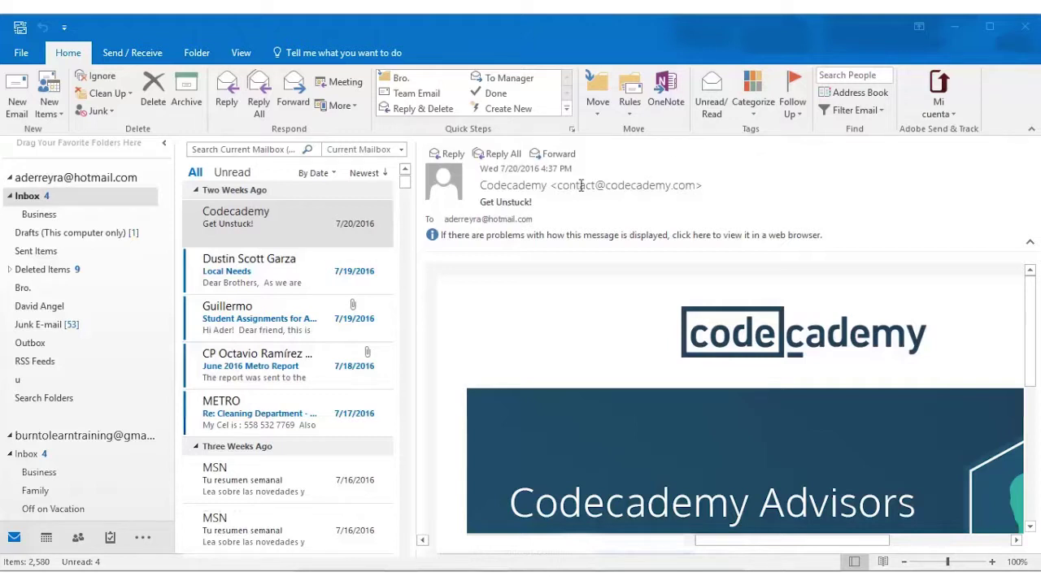
- Select the Codecademy Get Unstuck! message and toggle its read state with Unread/Read
{"action": "left_click", "coordinate": [317, 241]}
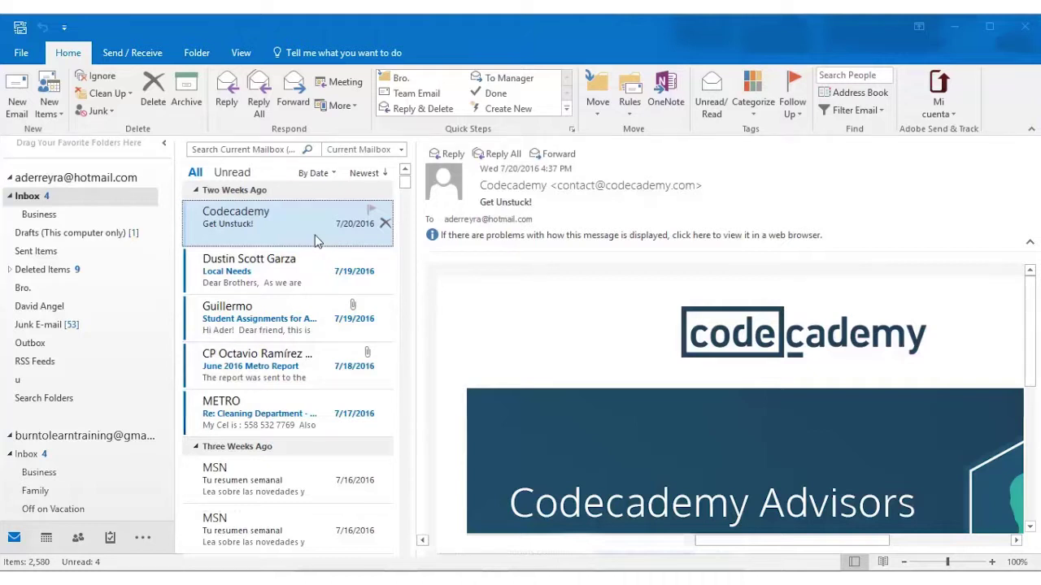
{"action": "right_click", "coordinate": [315, 238]}
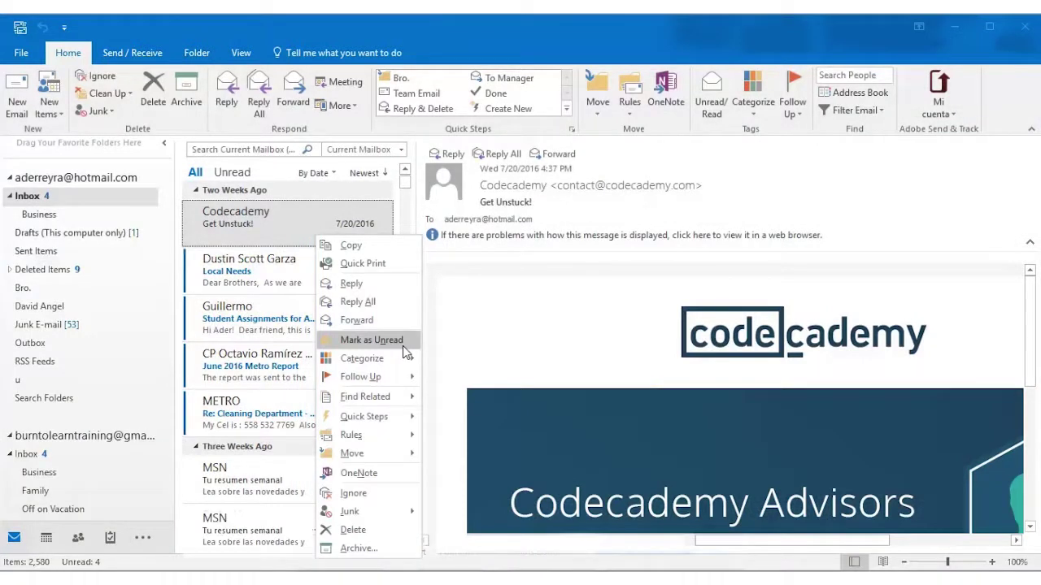
{"action": "left_click", "coordinate": [723, 138]}
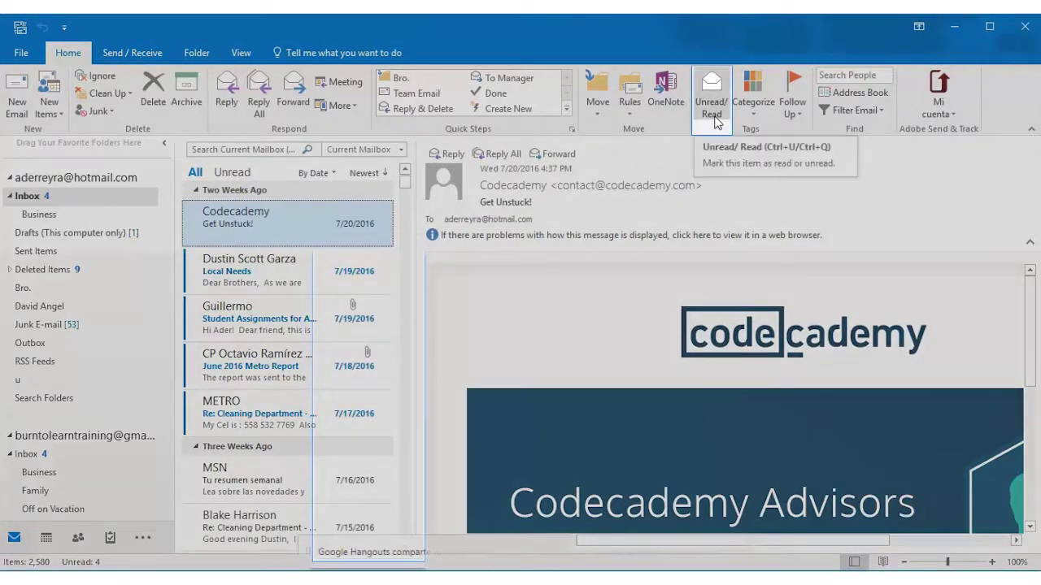
{"action": "left_click", "coordinate": [714, 120]}
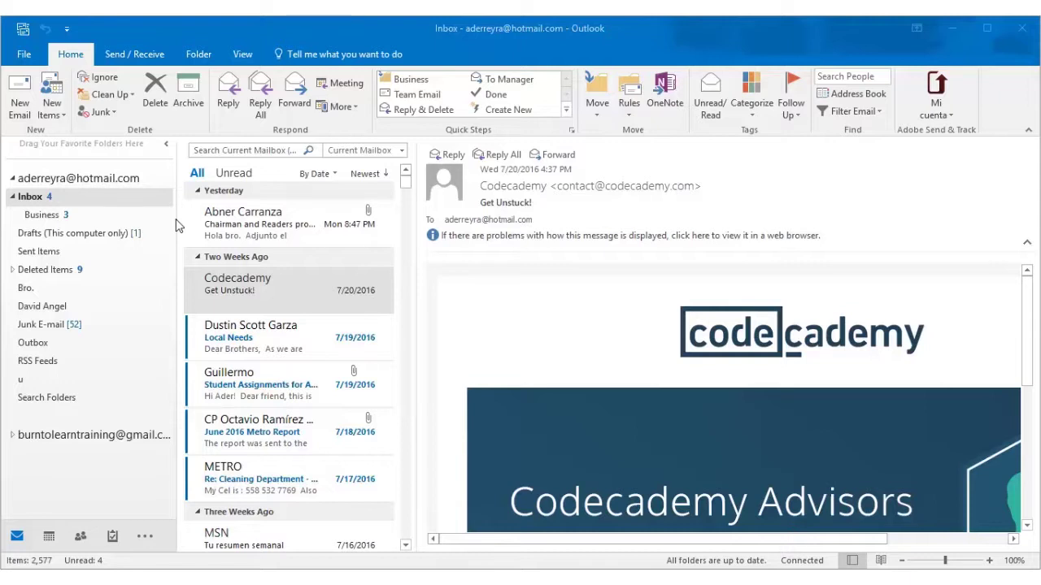
- In the Business folder, tag Quarterly Sales with Red Category, then Blue Category
{"action": "left_click", "coordinate": [50, 216]}
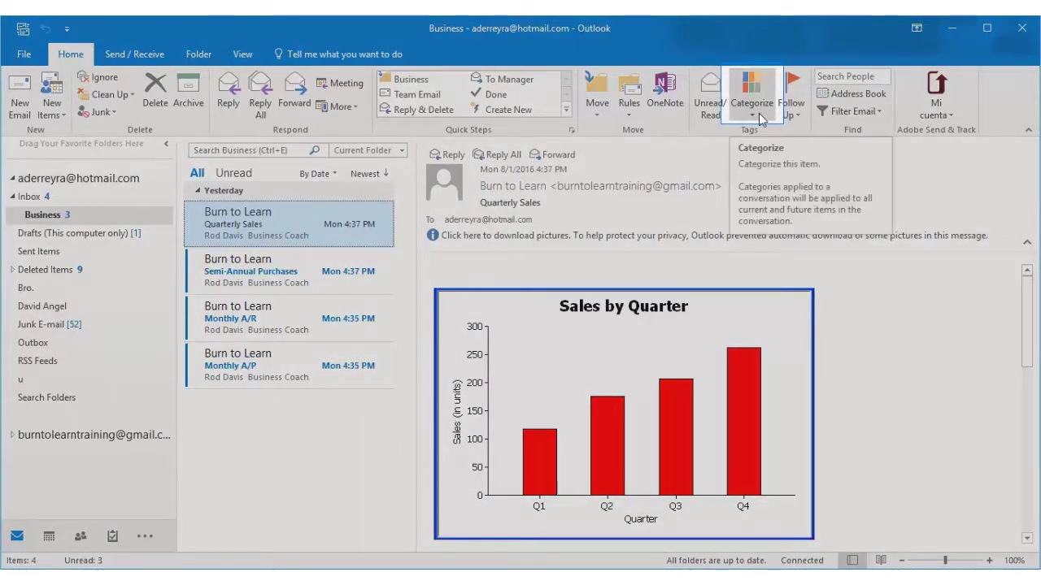
{"action": "left_click", "coordinate": [758, 116]}
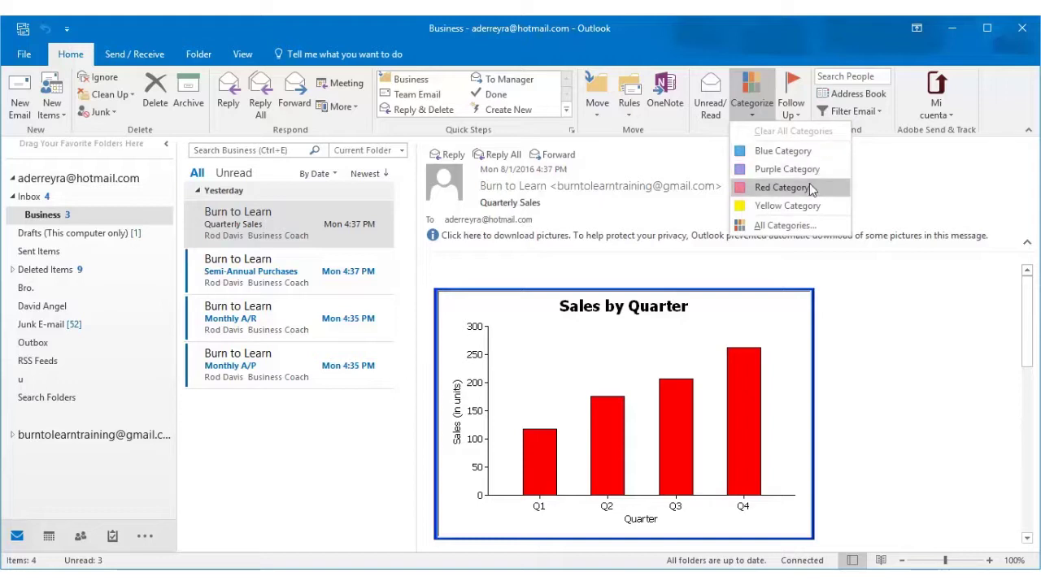
{"action": "left_click", "coordinate": [780, 187]}
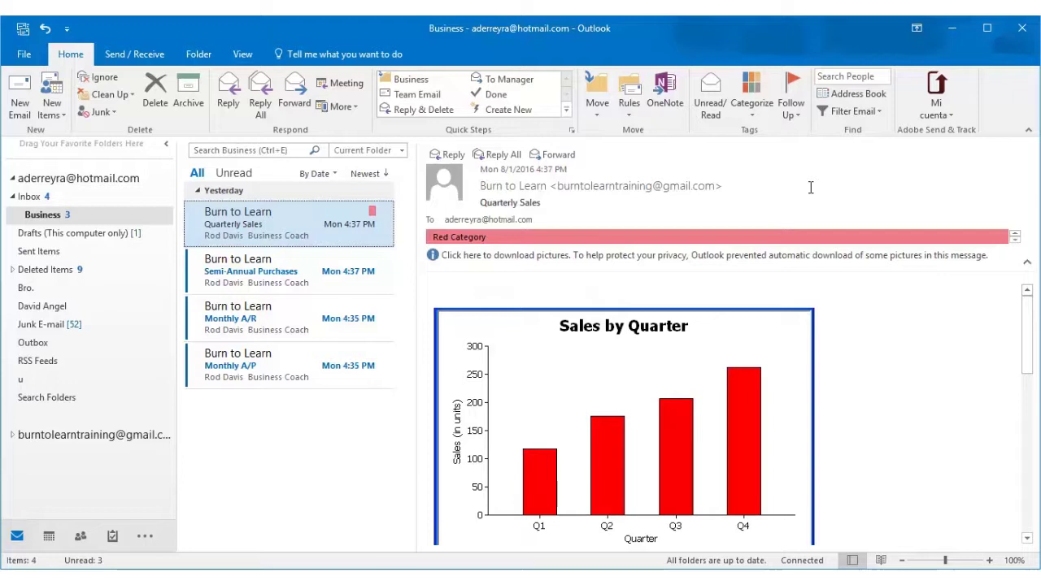
{"action": "left_click", "coordinate": [749, 117]}
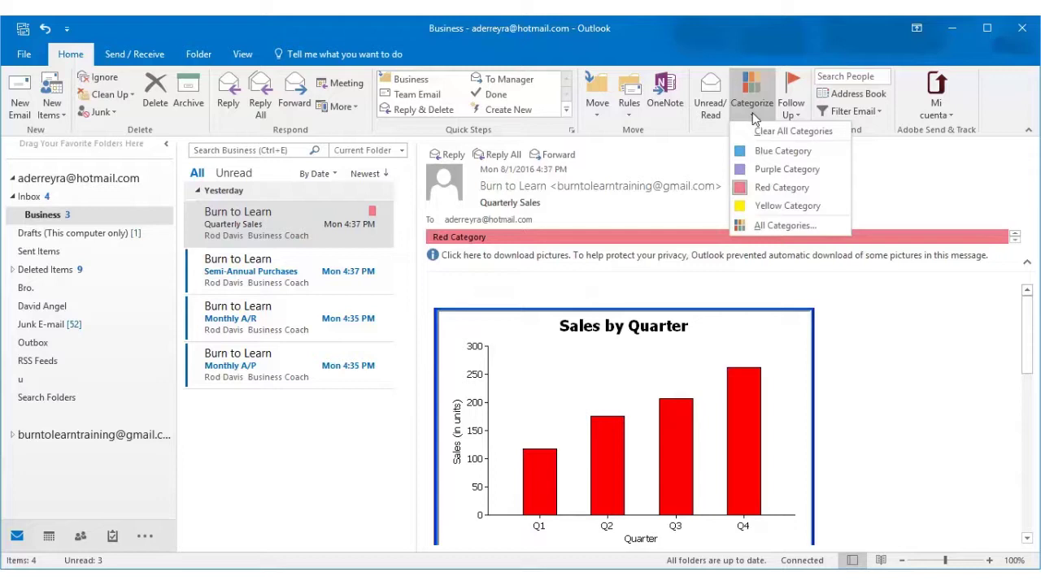
{"action": "left_click", "coordinate": [783, 151]}
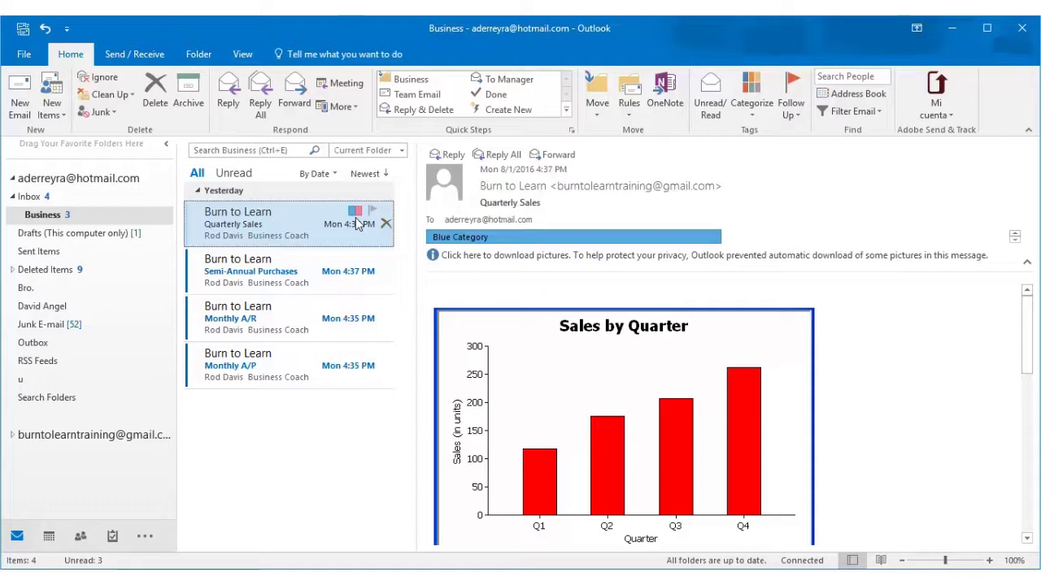
- Give Semi-Annual Purchases the Purple Category, then select the Monthly A/R message
{"action": "left_click", "coordinate": [324, 284]}
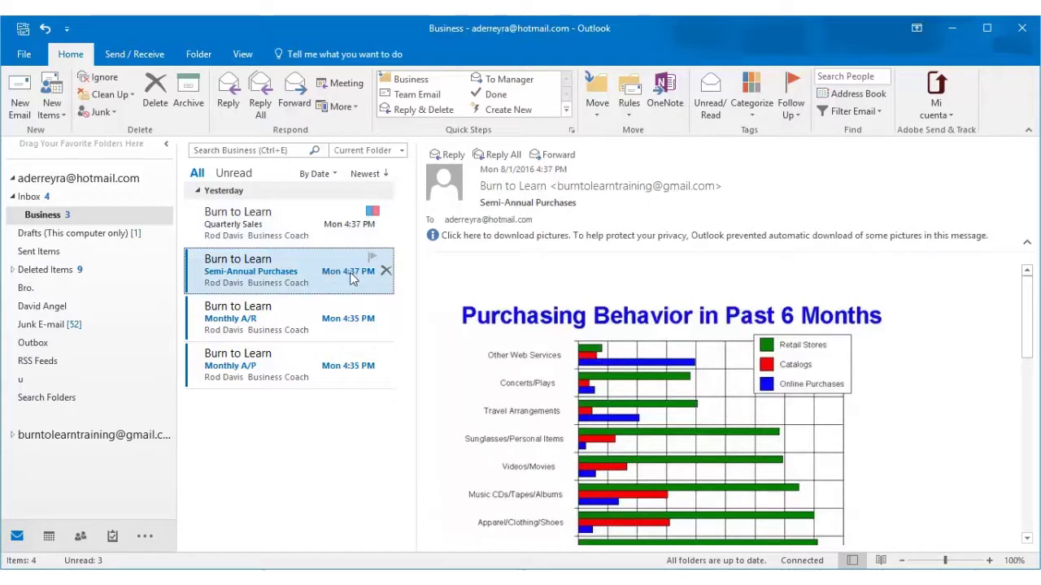
{"action": "left_click", "coordinate": [758, 111]}
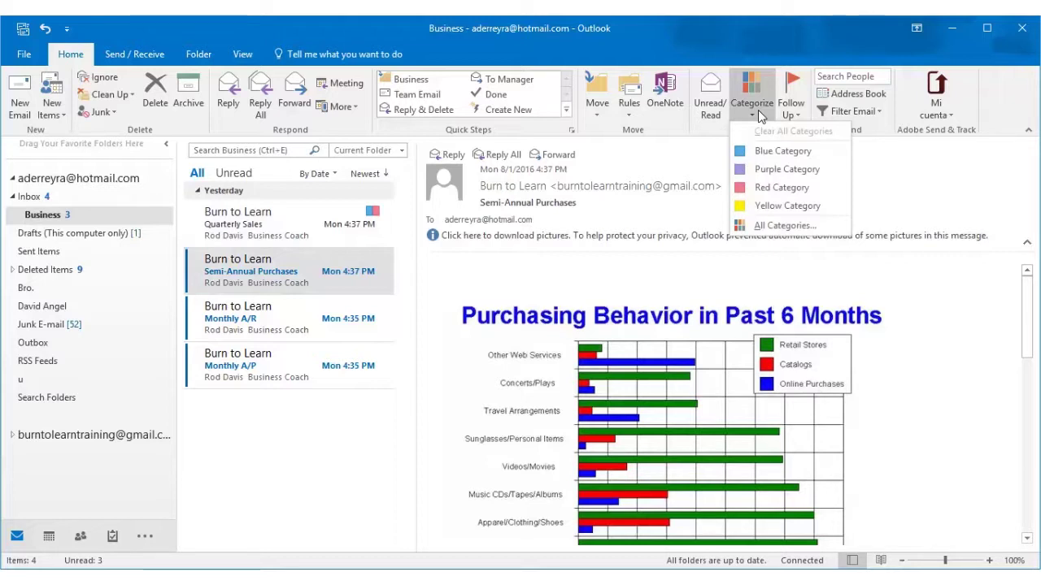
{"action": "left_click", "coordinate": [785, 169]}
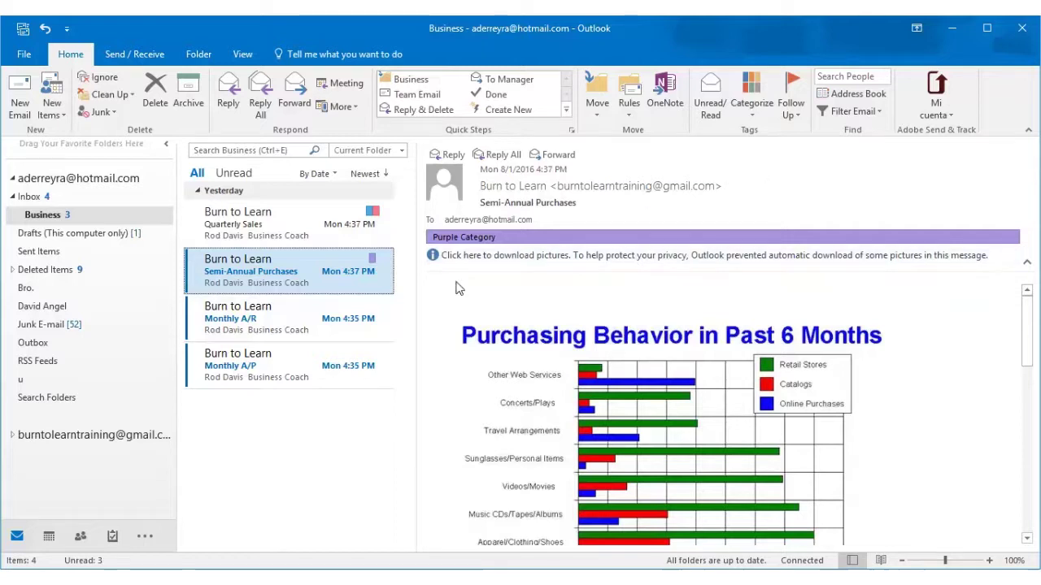
{"action": "left_click", "coordinate": [323, 340]}
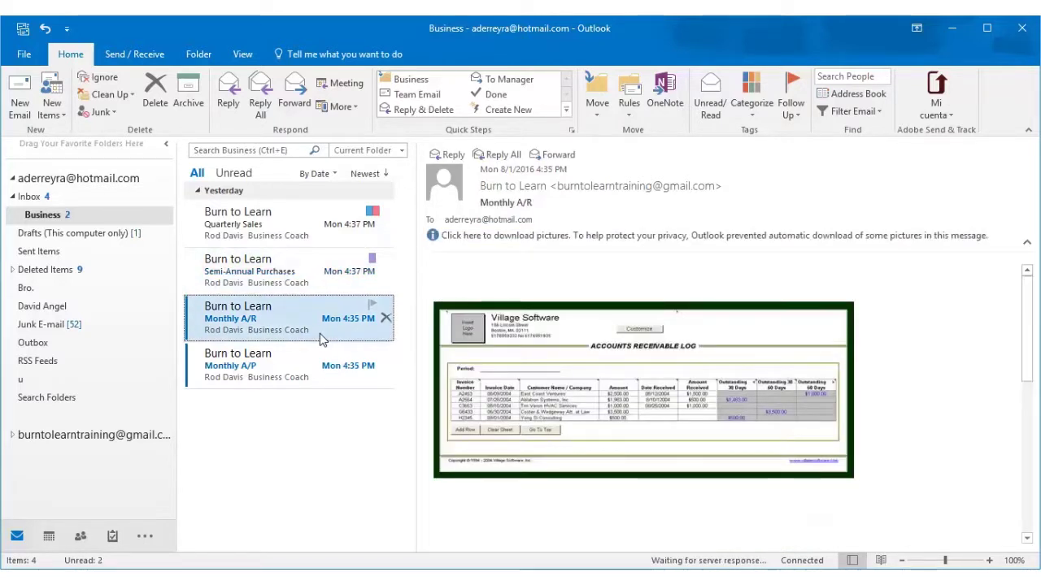
- Open All Categories and check Yellow Category for the Monthly A/R message
{"action": "left_click", "coordinate": [753, 110]}
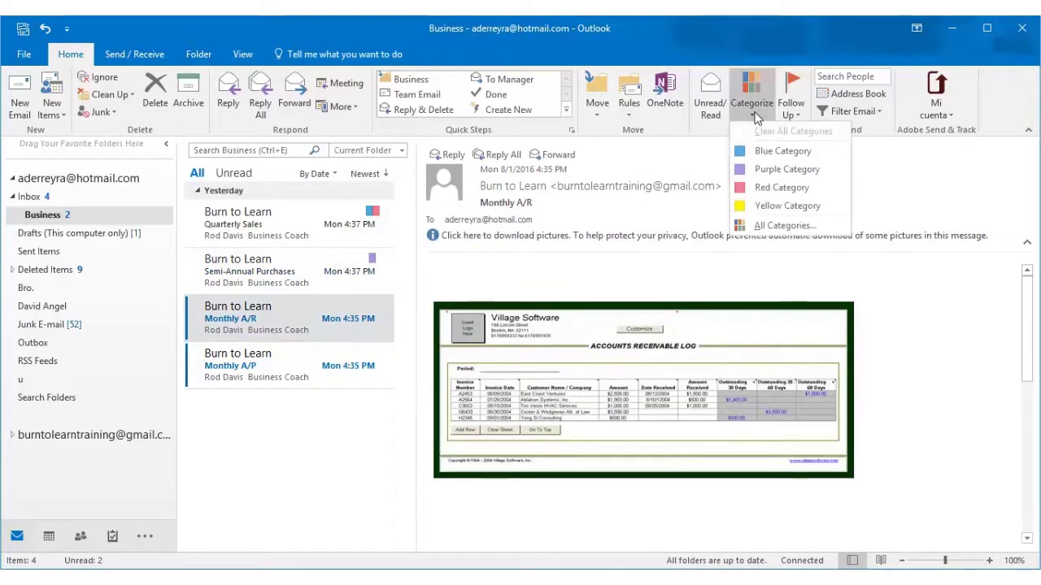
{"action": "left_click", "coordinate": [826, 225]}
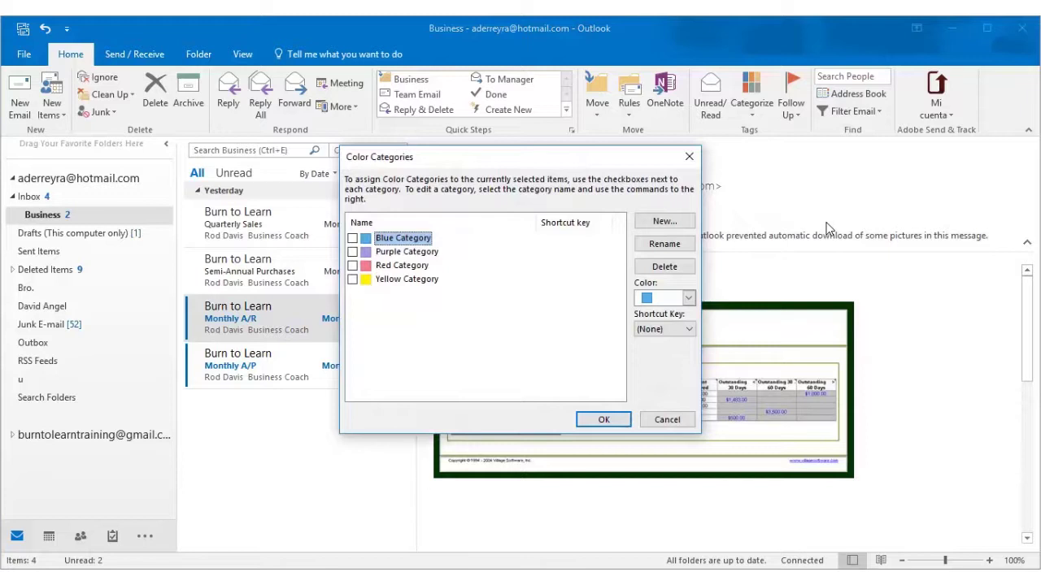
{"action": "left_click", "coordinate": [379, 281]}
{"action": "left_click", "coordinate": [394, 284]}
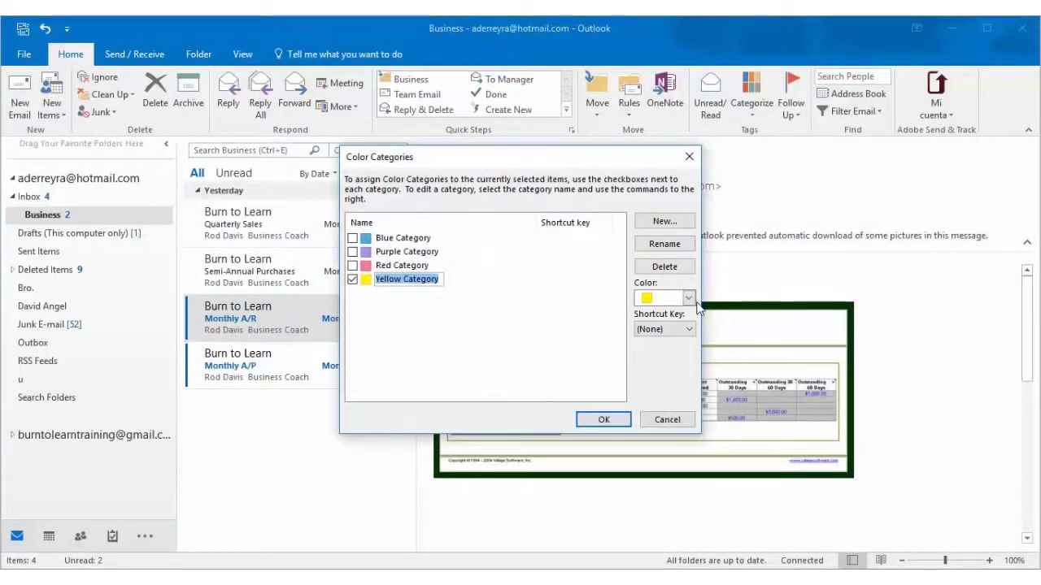
- Keep Yellow Category's colour as yellow and assign it the CTRL+F2 shortcut key
{"action": "left_click", "coordinate": [692, 300]}
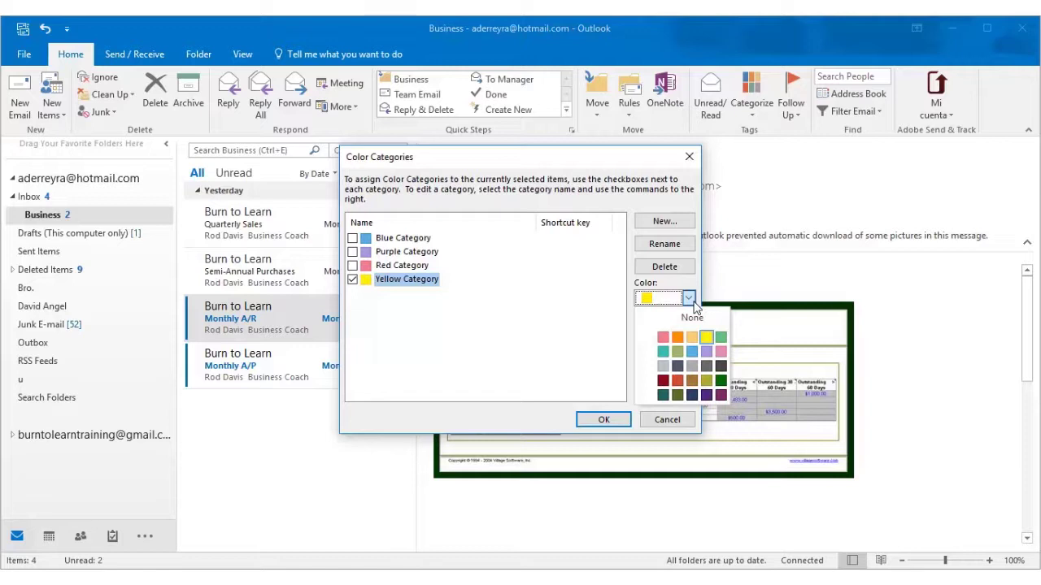
{"action": "left_click", "coordinate": [691, 300]}
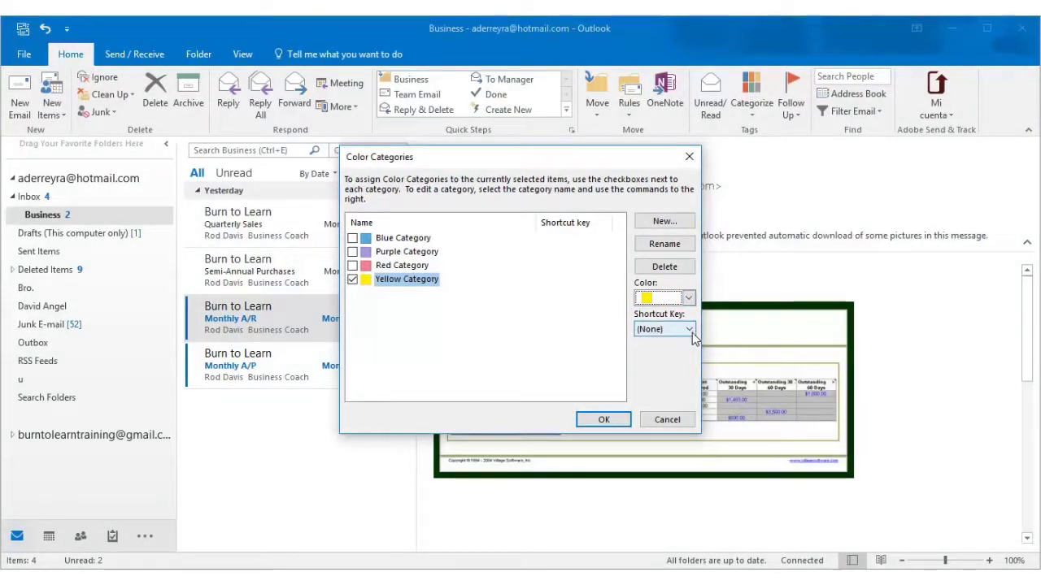
{"action": "left_click", "coordinate": [690, 329]}
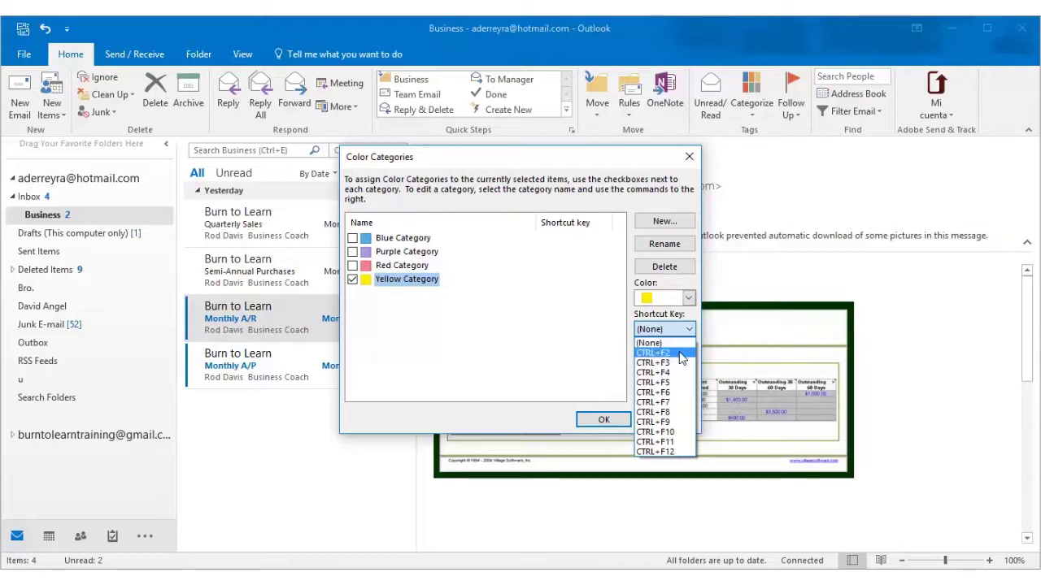
{"action": "left_click", "coordinate": [682, 354]}
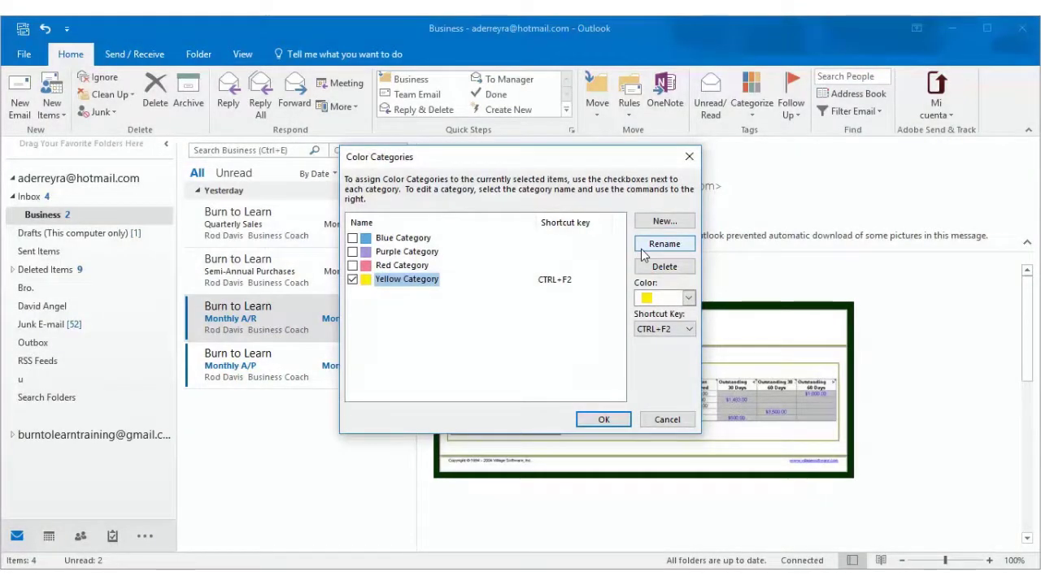
- Rename Yellow Category to 'AR' and confirm so Monthly A/R carries it
{"action": "left_click", "coordinate": [643, 255]}
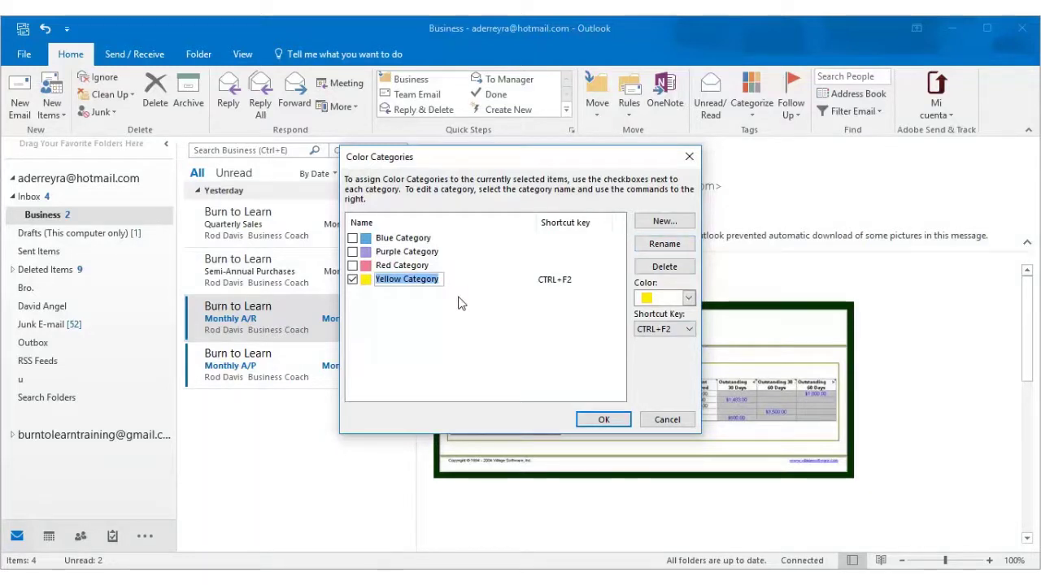
{"action": "type", "text": "A"}
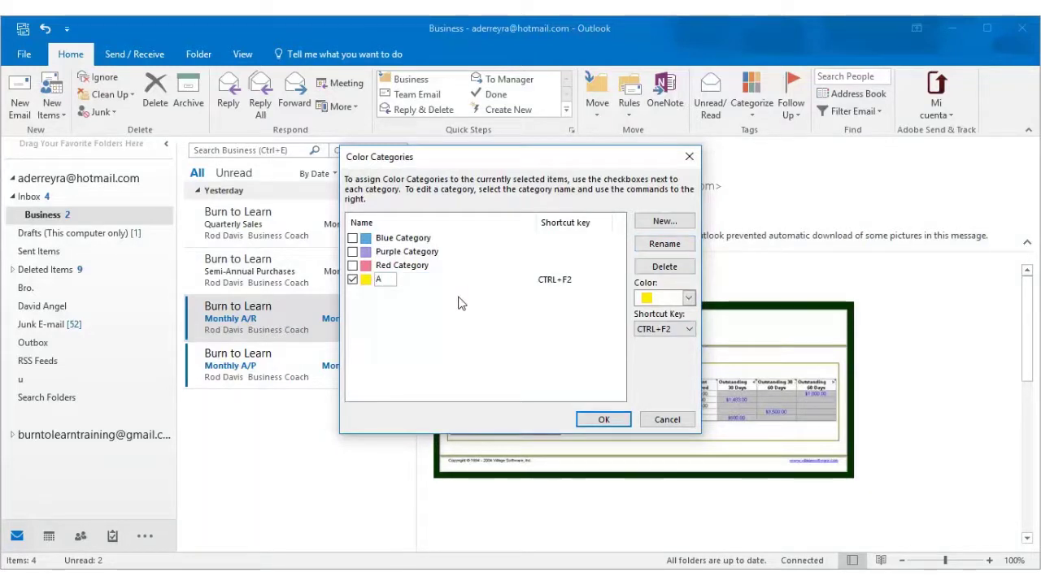
{"action": "type", "text": "R"}
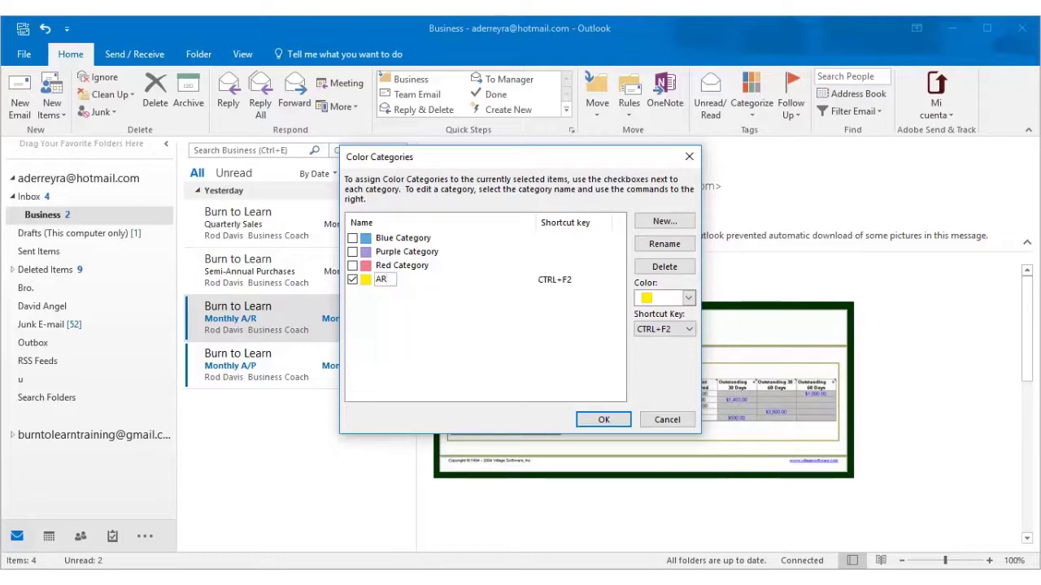
{"action": "left_click", "coordinate": [459, 303]}
{"action": "left_click", "coordinate": [603, 421]}
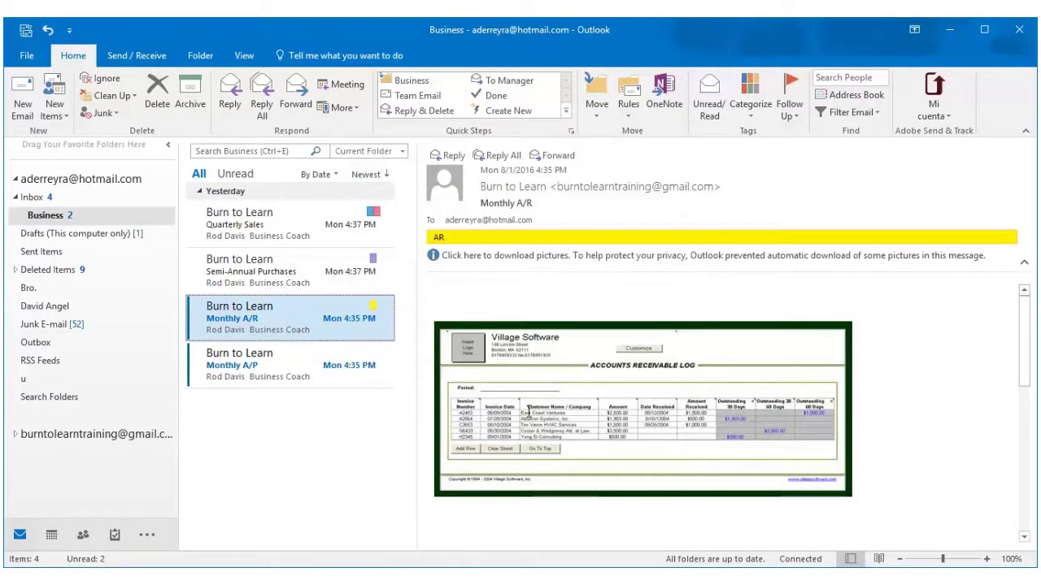
- Select the Monthly A/P email and bring up the All Categories list
{"action": "left_click", "coordinate": [294, 364]}
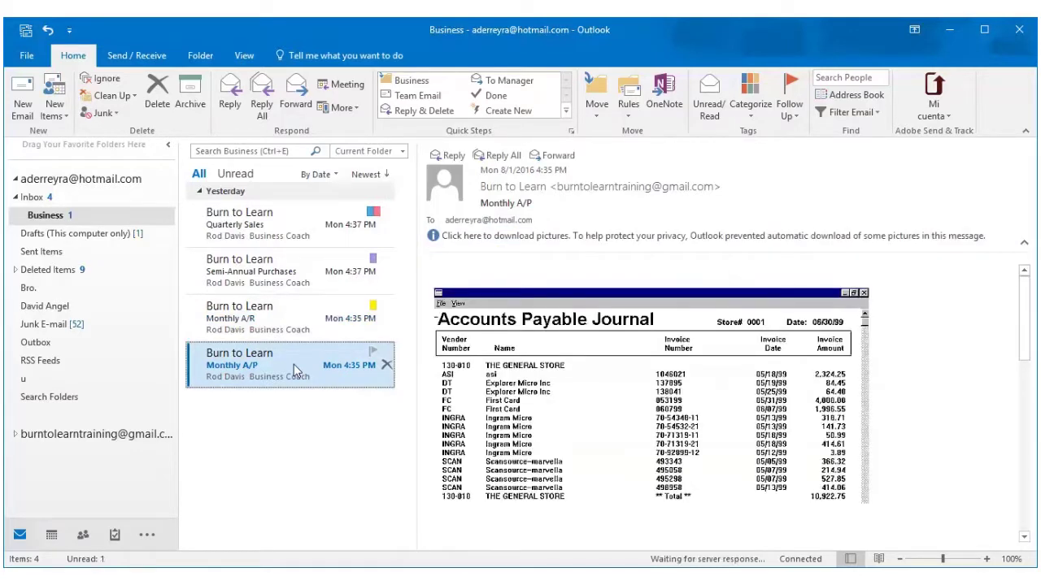
{"action": "left_click", "coordinate": [756, 105]}
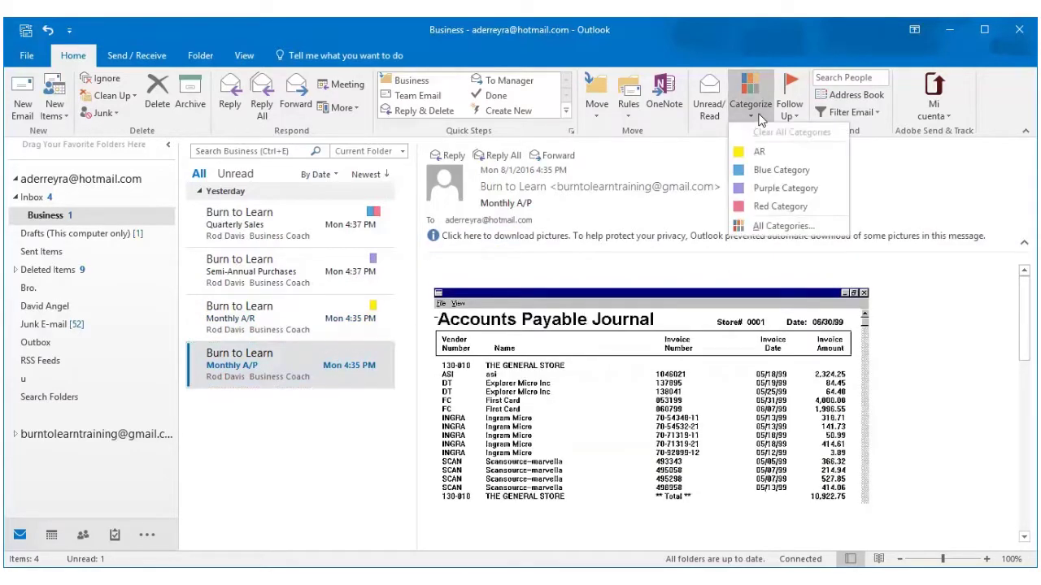
{"action": "left_click", "coordinate": [782, 227]}
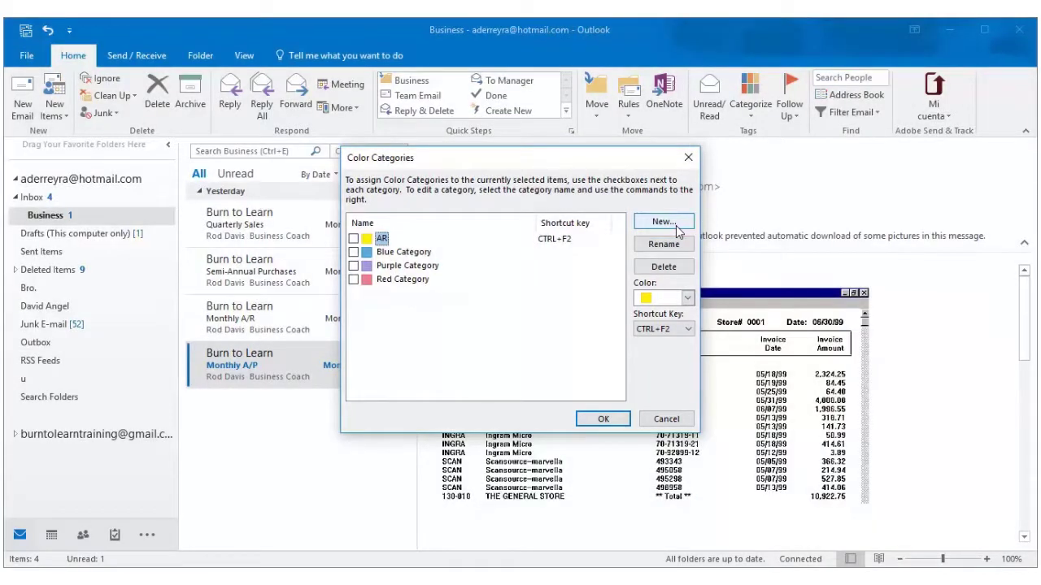
- Create a new 'AP' category in Dark Red with shortcut CTRL+F5 and apply it to Monthly A/P
{"action": "left_click", "coordinate": [664, 222]}
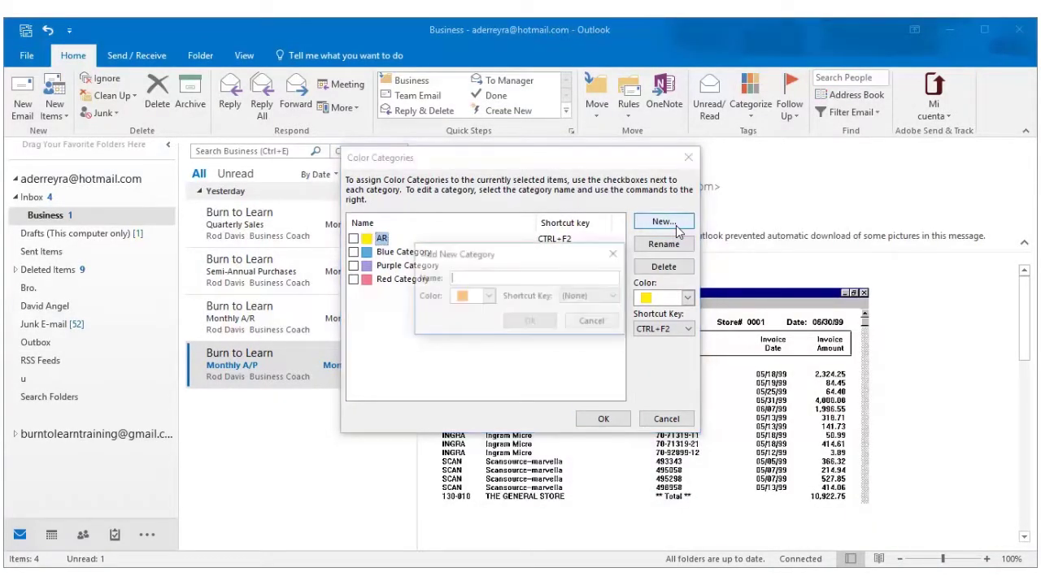
{"action": "type", "text": "AP"}
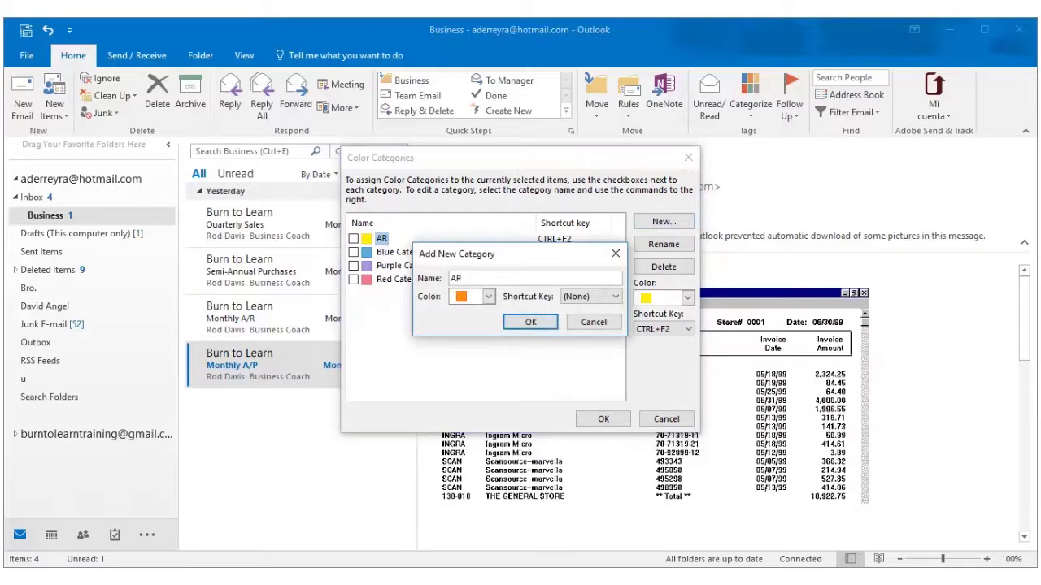
{"action": "left_click", "coordinate": [489, 298]}
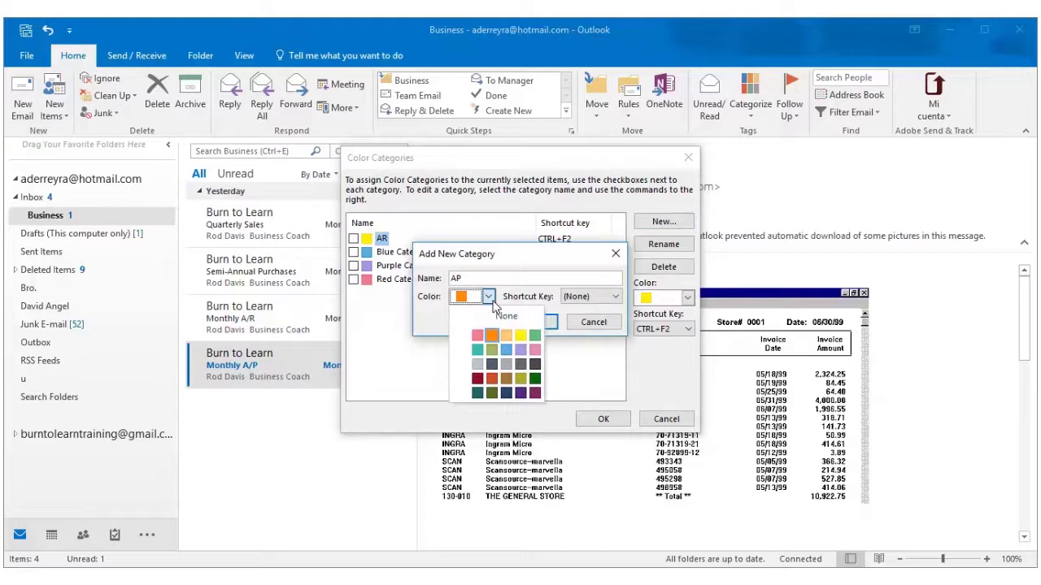
{"action": "left_click", "coordinate": [477, 379]}
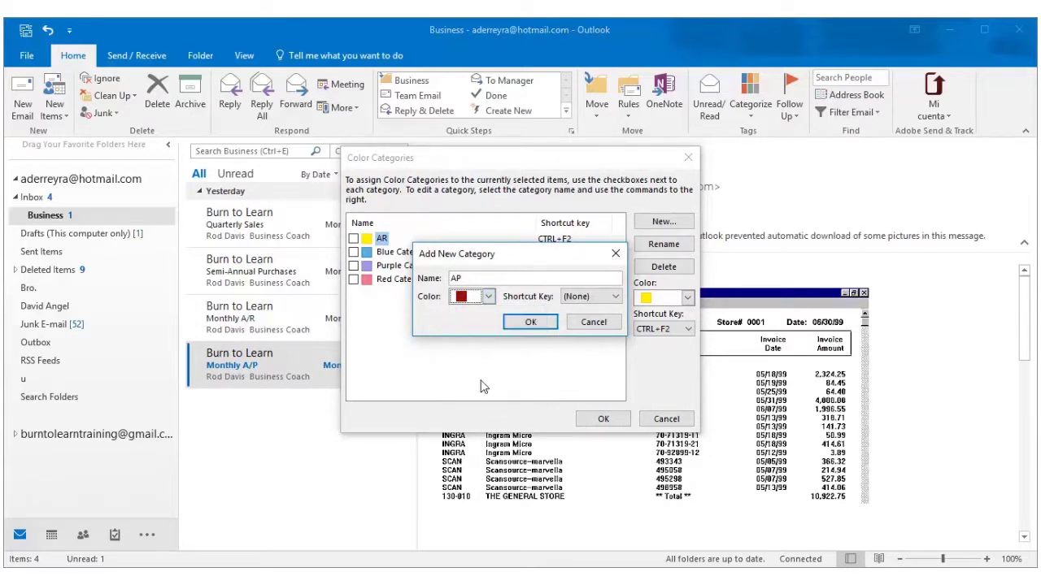
{"action": "left_click", "coordinate": [615, 298]}
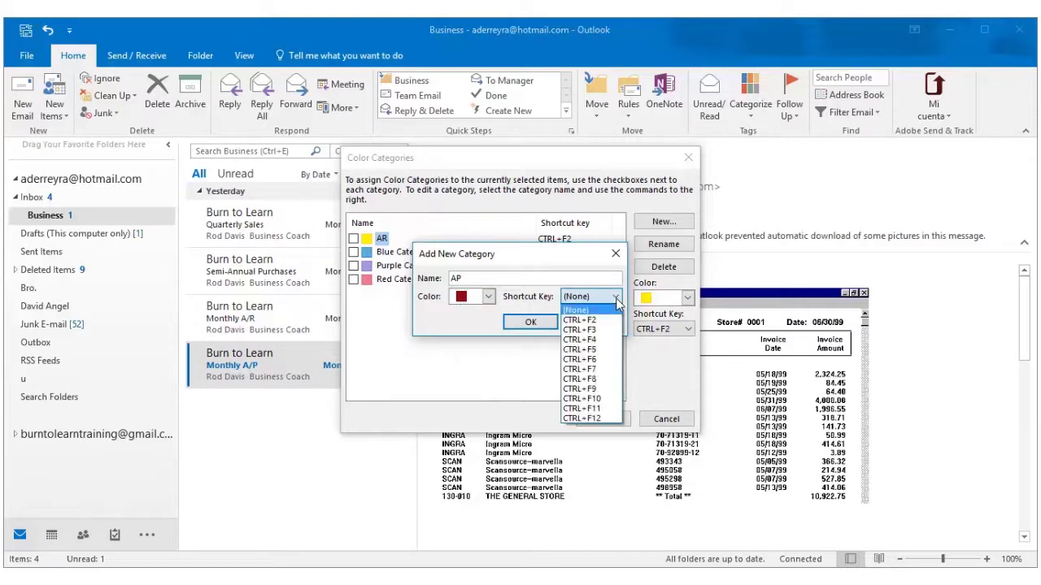
{"action": "left_click", "coordinate": [603, 352]}
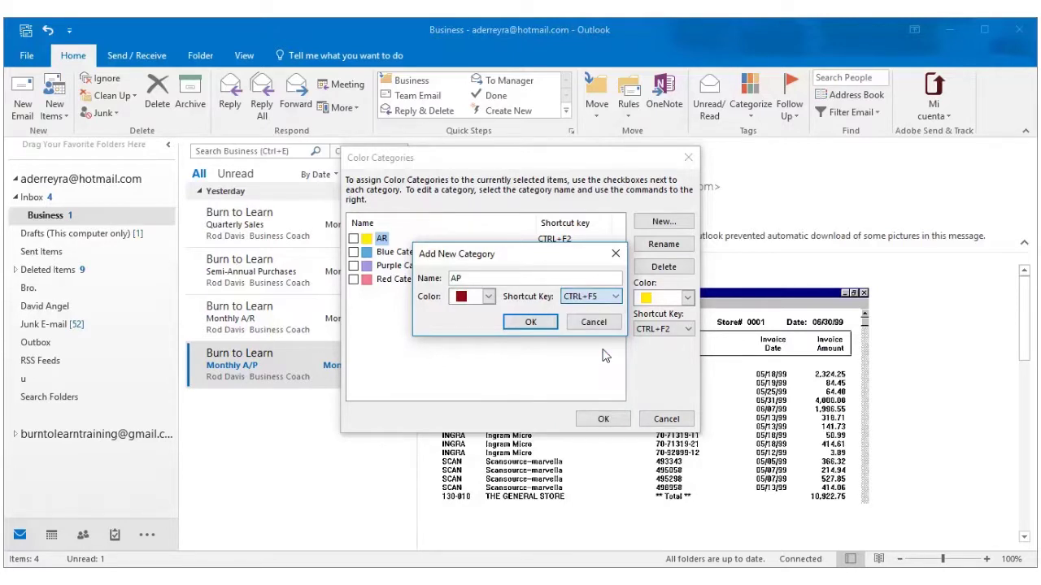
{"action": "left_click", "coordinate": [530, 323]}
{"action": "left_click", "coordinate": [599, 417]}
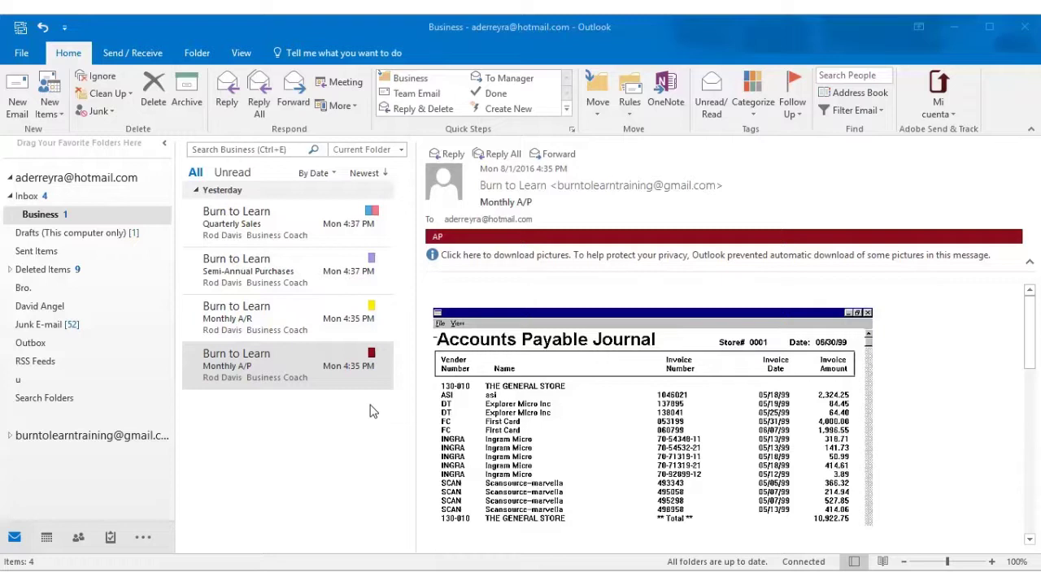
- Flag the Monthly A/R message with Follow Up > Flag Message
{"action": "left_click", "coordinate": [328, 332]}
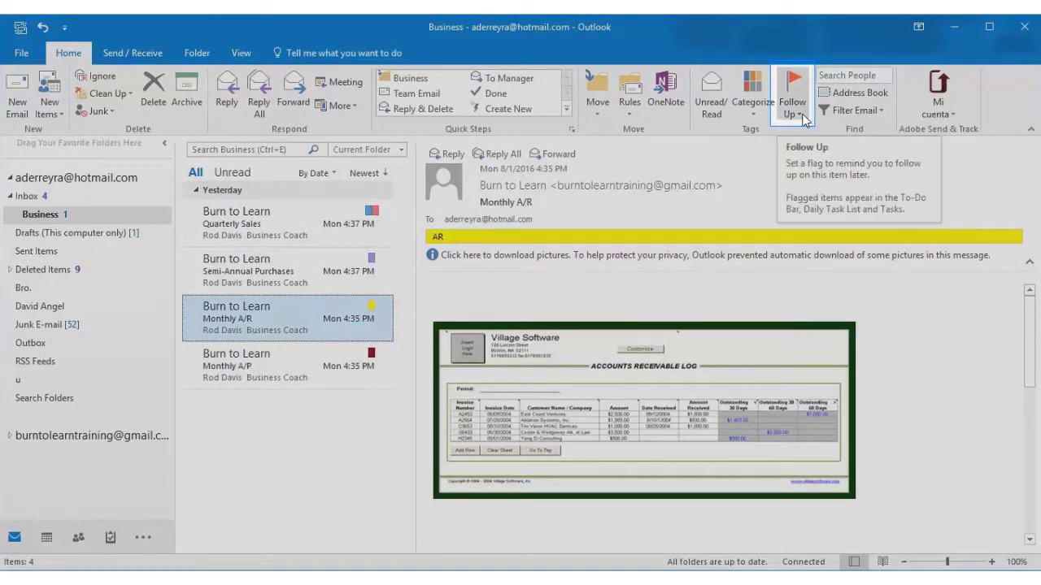
{"action": "left_click", "coordinate": [801, 114]}
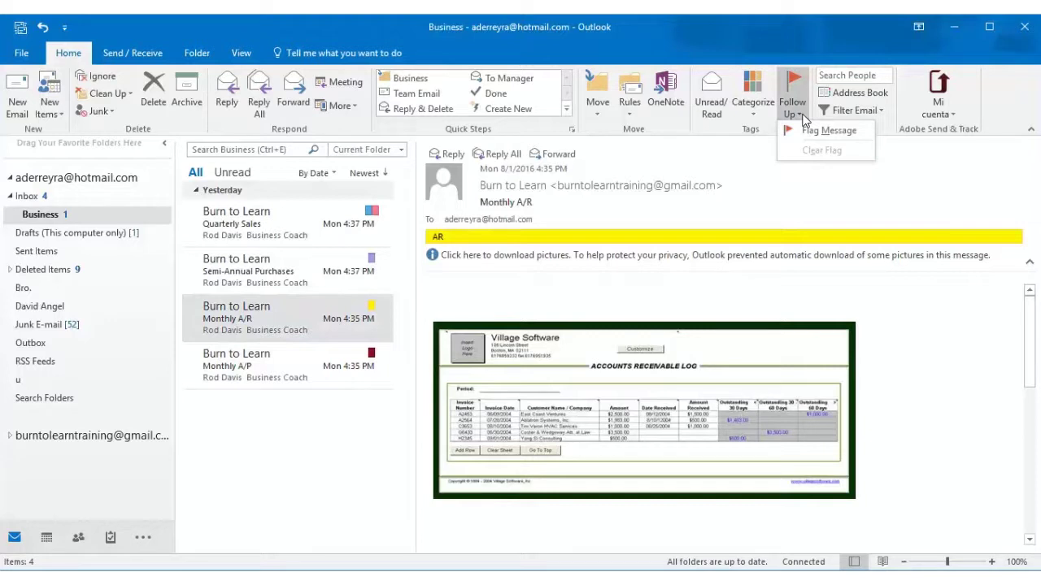
{"action": "left_click", "coordinate": [864, 130]}
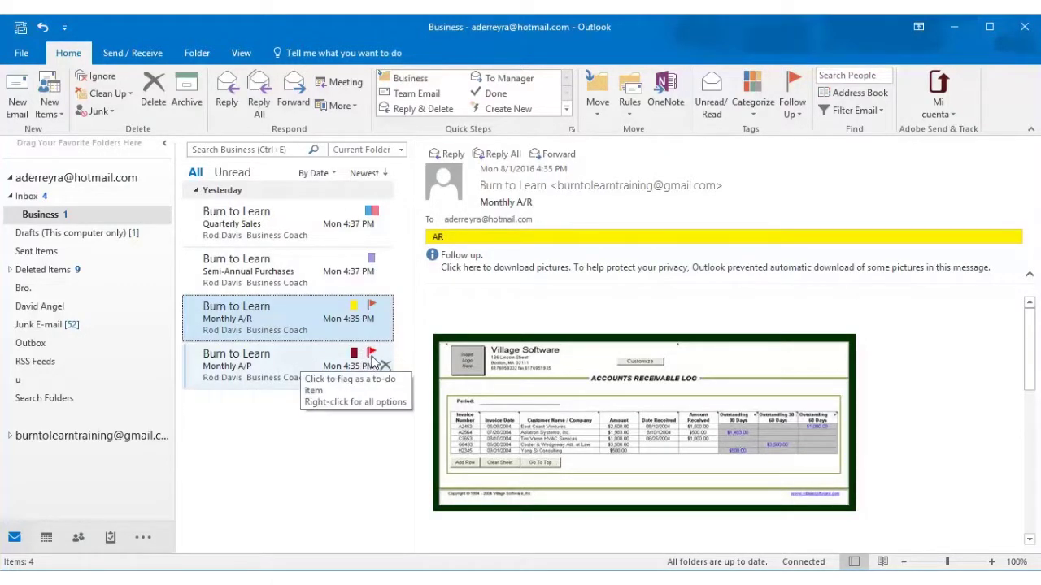
- Mark the Monthly A/P message's follow-up flag as complete
{"action": "left_click", "coordinate": [372, 358]}
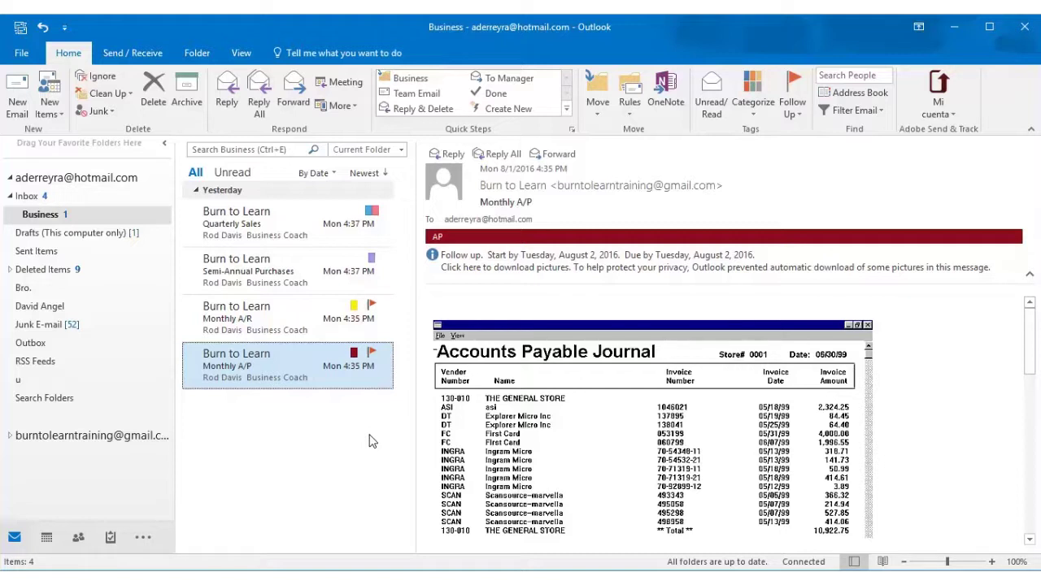
{"action": "left_click", "coordinate": [371, 355]}
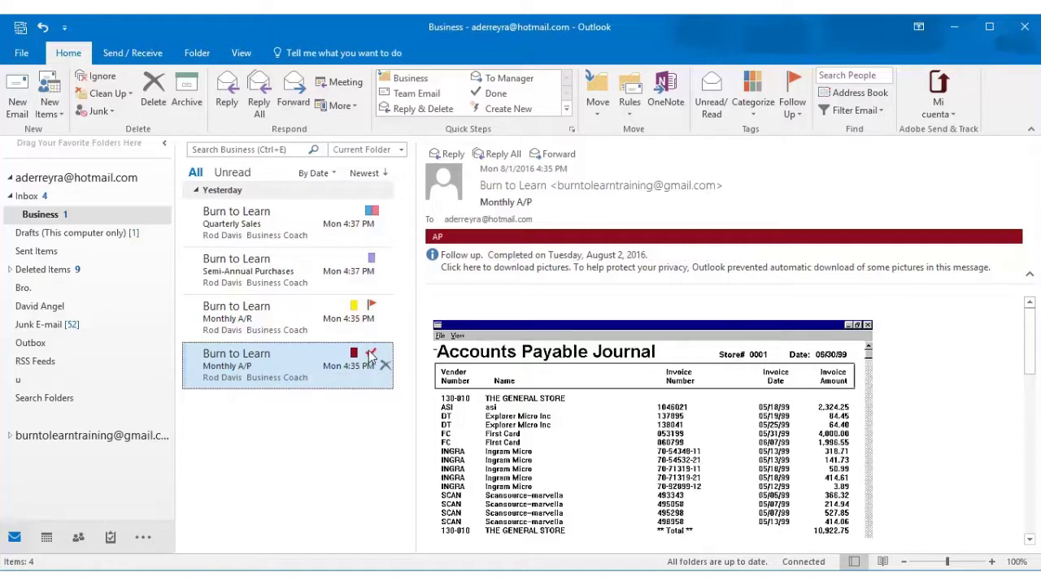